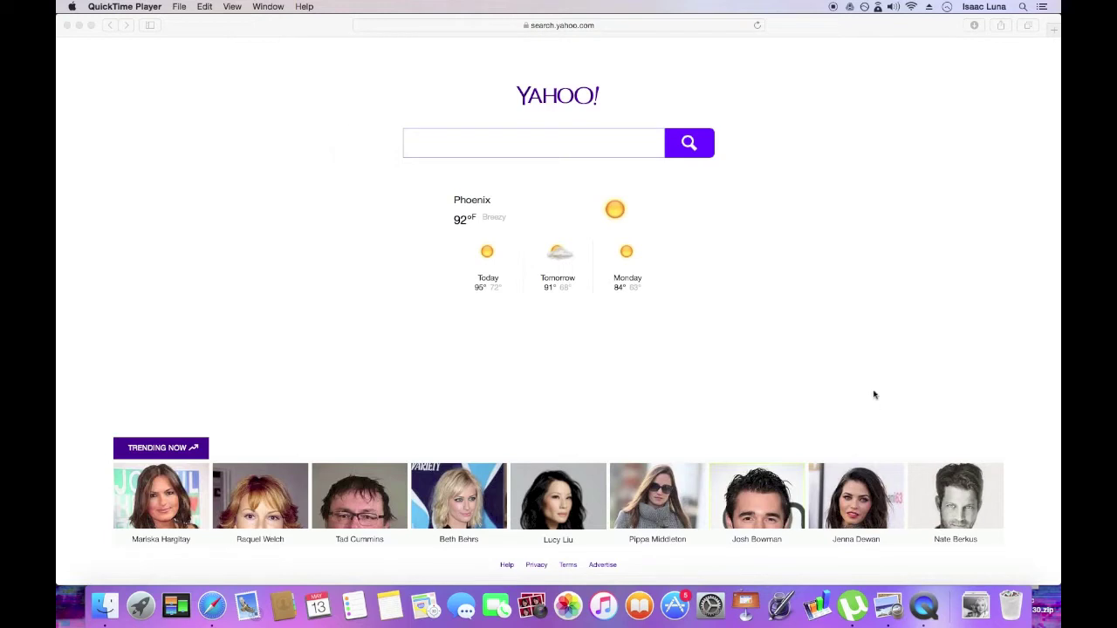
Find iMovie with a system-wide search and launch it
{"action": "key", "text": "super+space"}
{"action": "type", "text": "d"}
{"action": "key", "text": "BackSpace"}
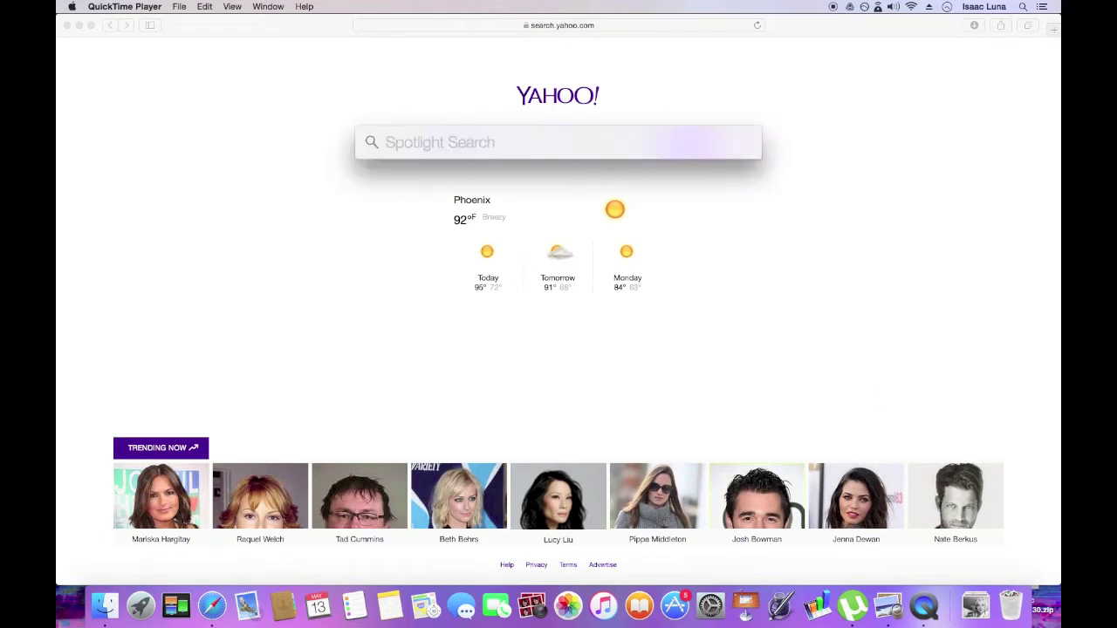
{"action": "type", "text": "imo"}
{"action": "key", "text": "Return"}
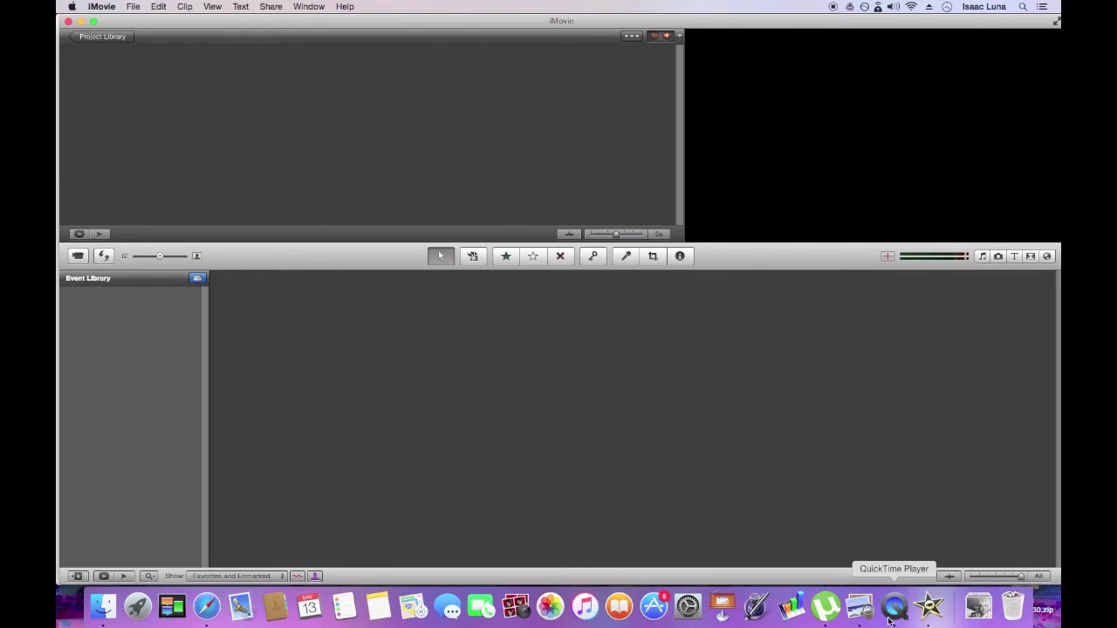
{"action": "left_click", "coordinate": [890, 618]}
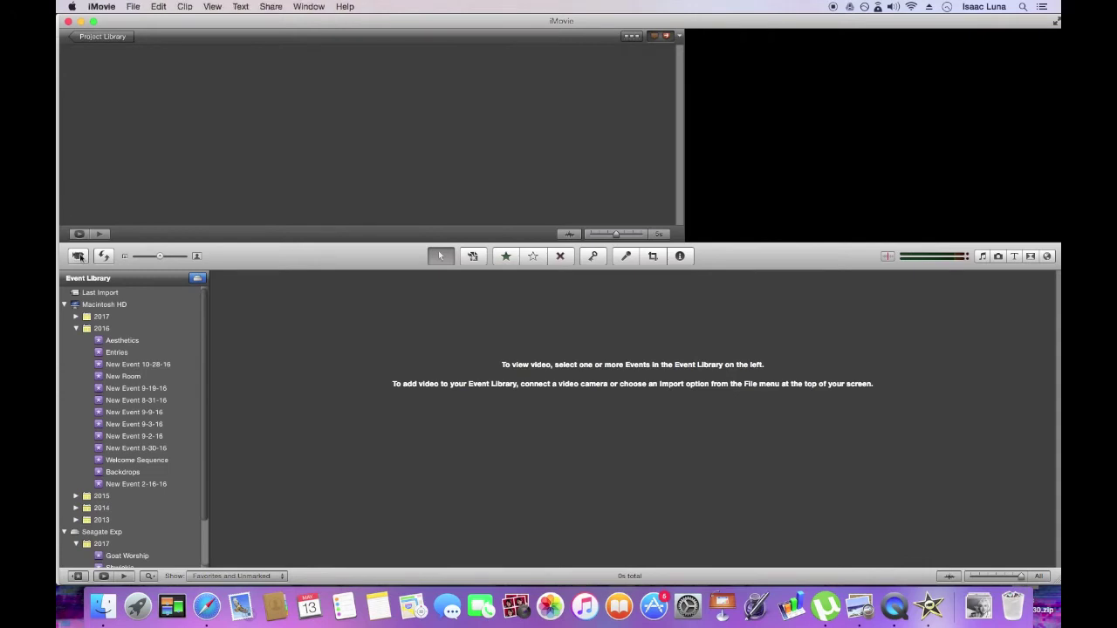
View the Built-in iSight camera import window, then dismiss it and close iMovie
{"action": "left_click", "coordinate": [79, 256]}
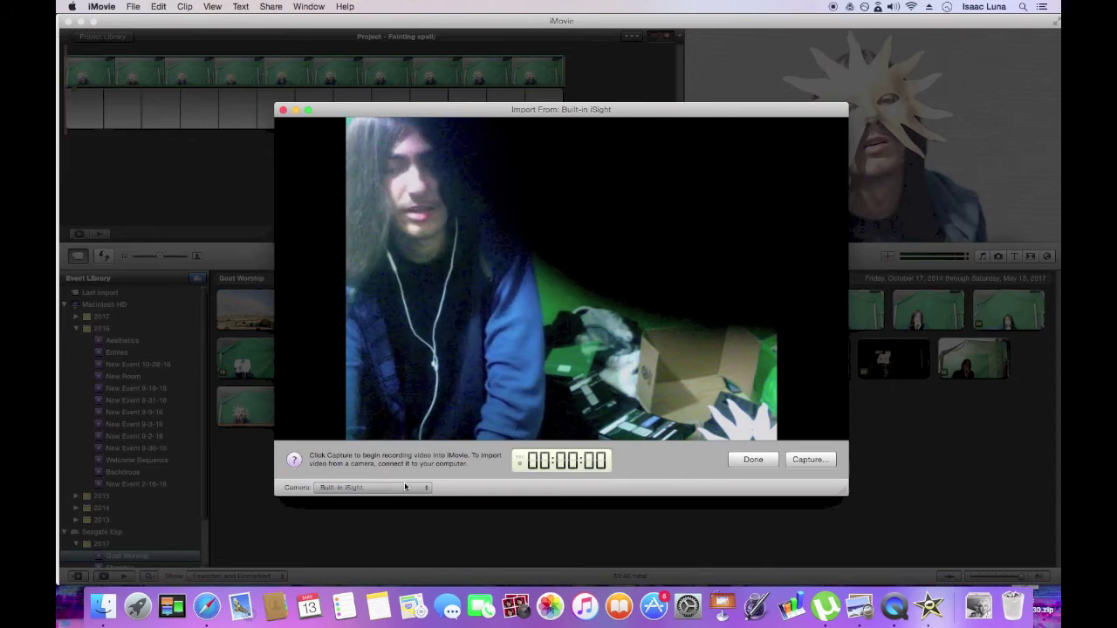
{"action": "left_click", "coordinate": [753, 459]}
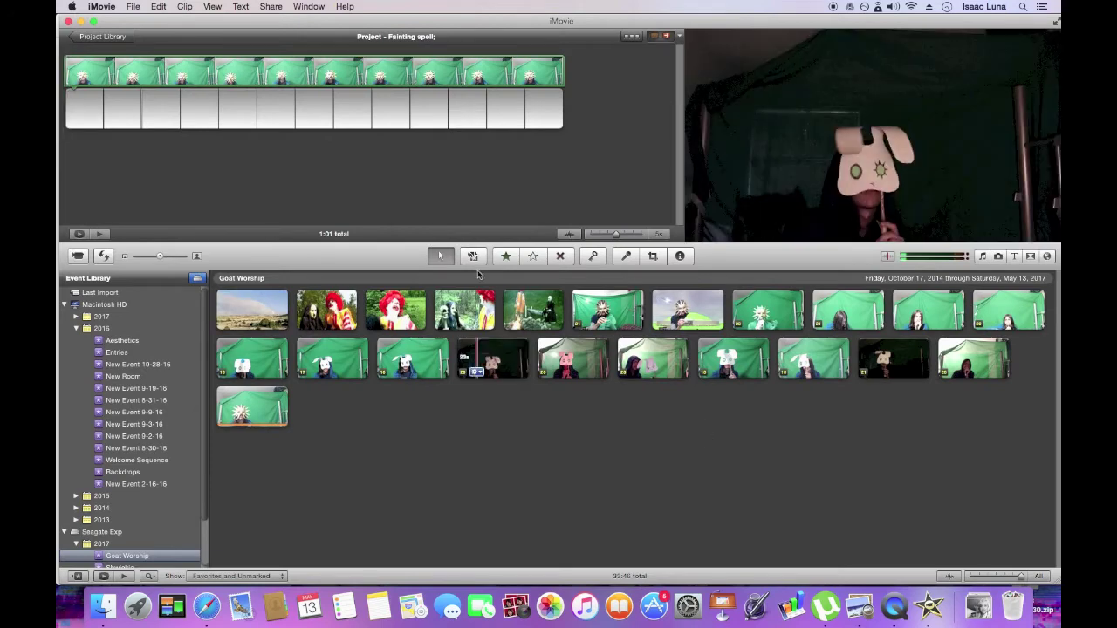
{"action": "left_click", "coordinate": [69, 21]}
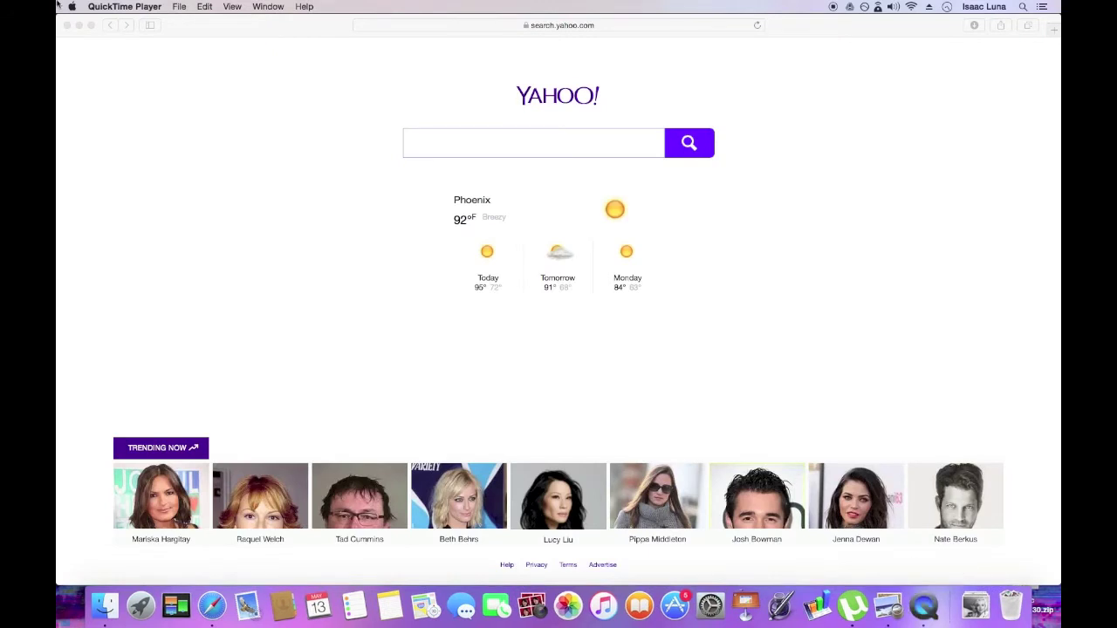
Start a new movie recording in QuickTime Player and record a webcam clip about one second long
{"action": "left_click", "coordinate": [188, 5]}
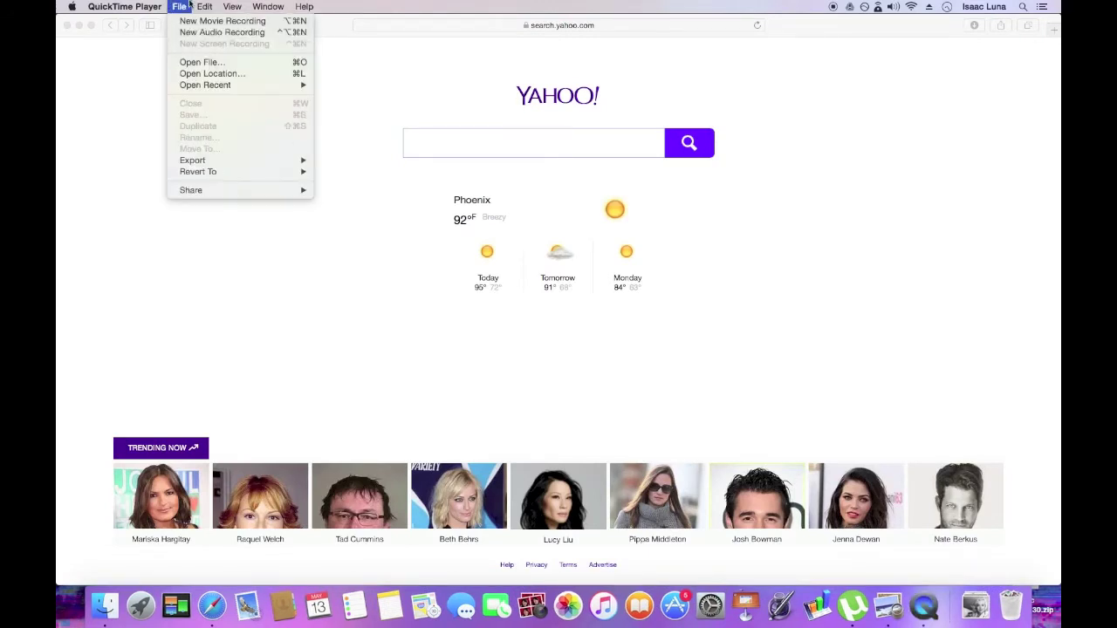
{"action": "left_click", "coordinate": [190, 20]}
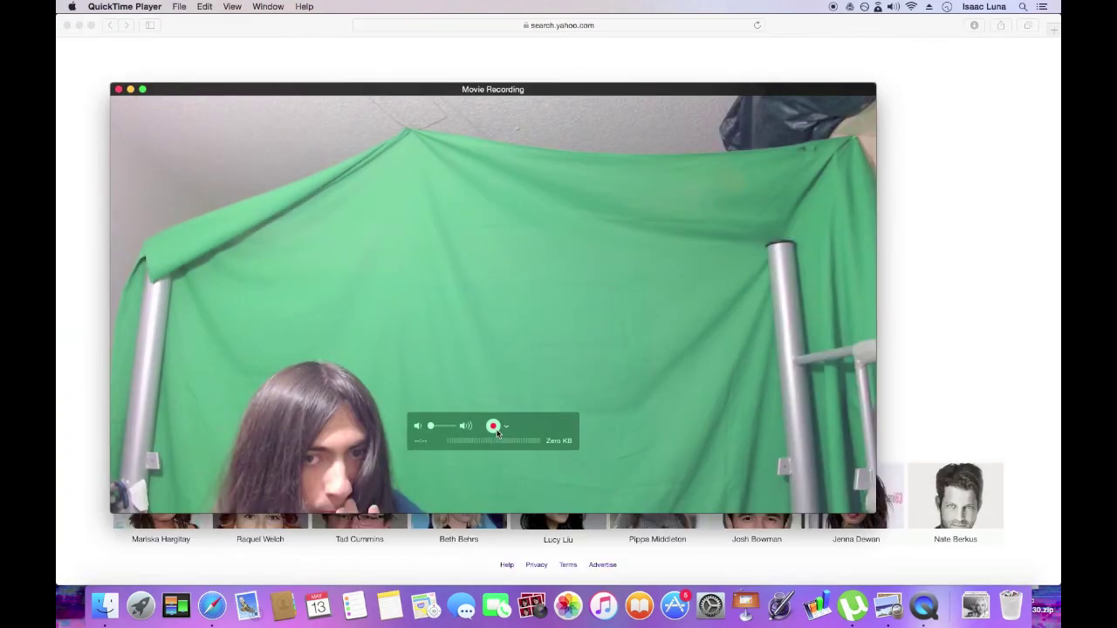
{"action": "left_click", "coordinate": [494, 427]}
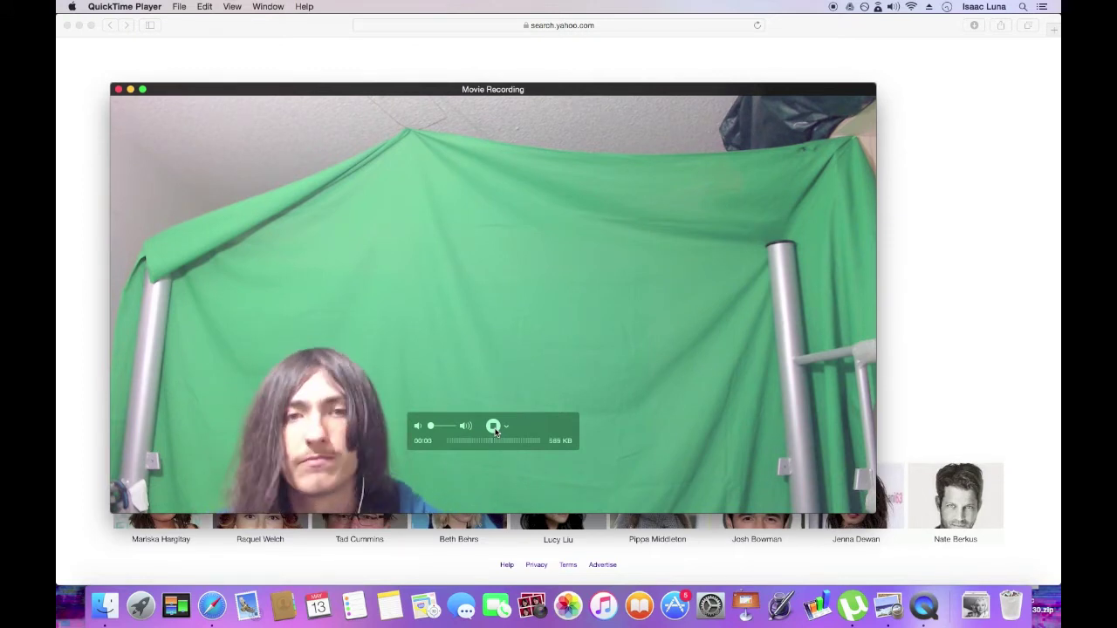
{"action": "left_click", "coordinate": [494, 426]}
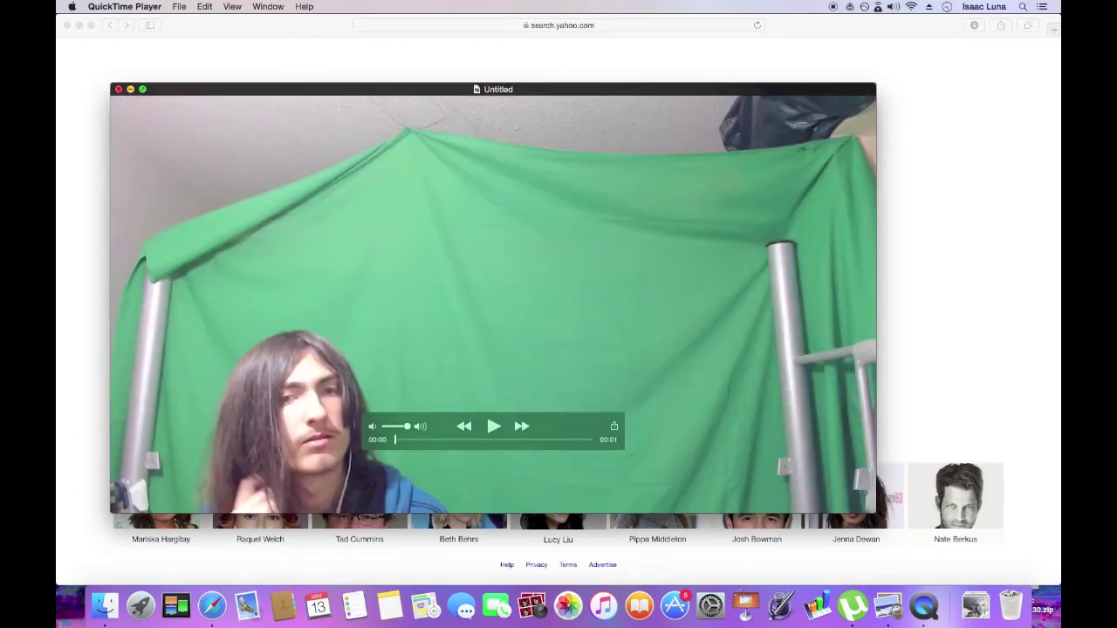
Close the recording, expand the save dialog to the full file browser, and go to the iMovie Events folder on Seagate Exp
{"action": "left_click", "coordinate": [119, 91]}
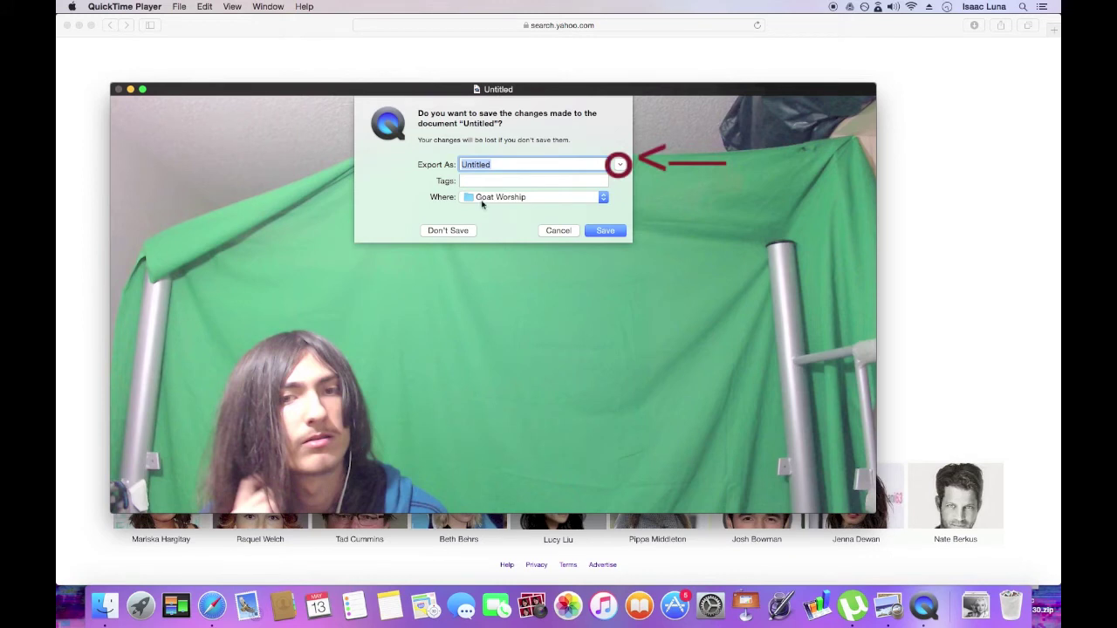
{"action": "left_click", "coordinate": [481, 203]}
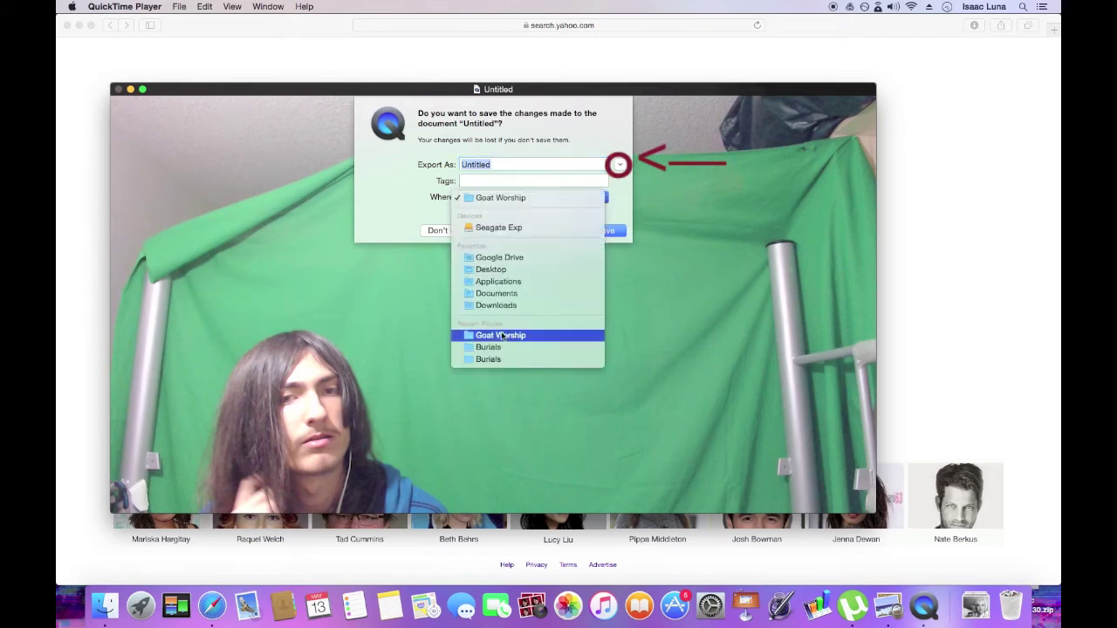
{"action": "left_click", "coordinate": [619, 165]}
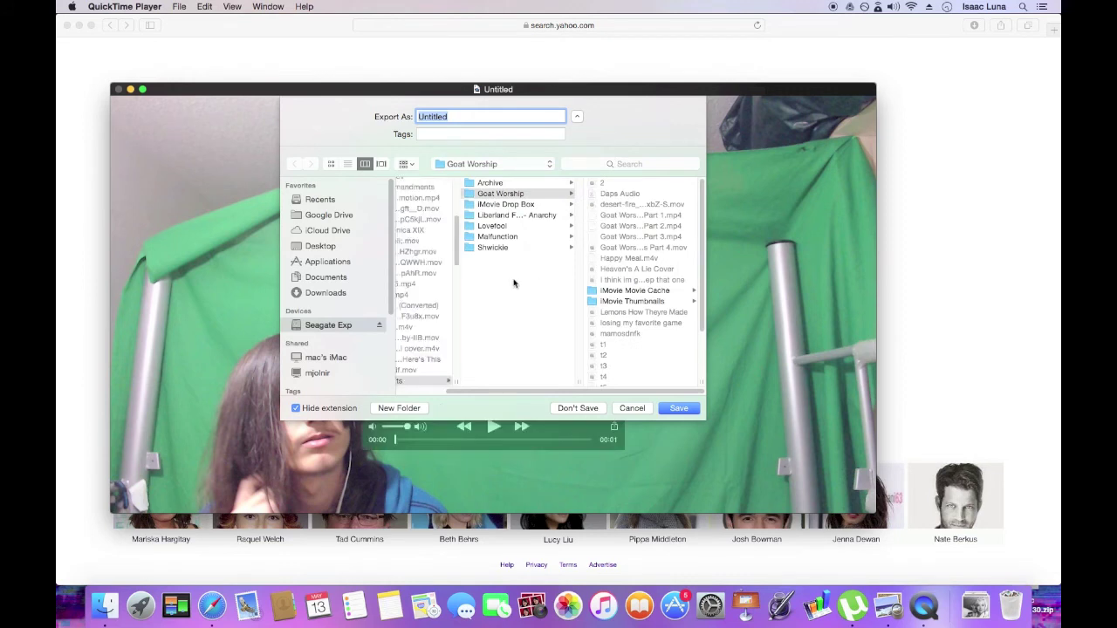
{"action": "left_click_drag", "start_coordinate": [476, 395], "coordinate": [436, 390]}
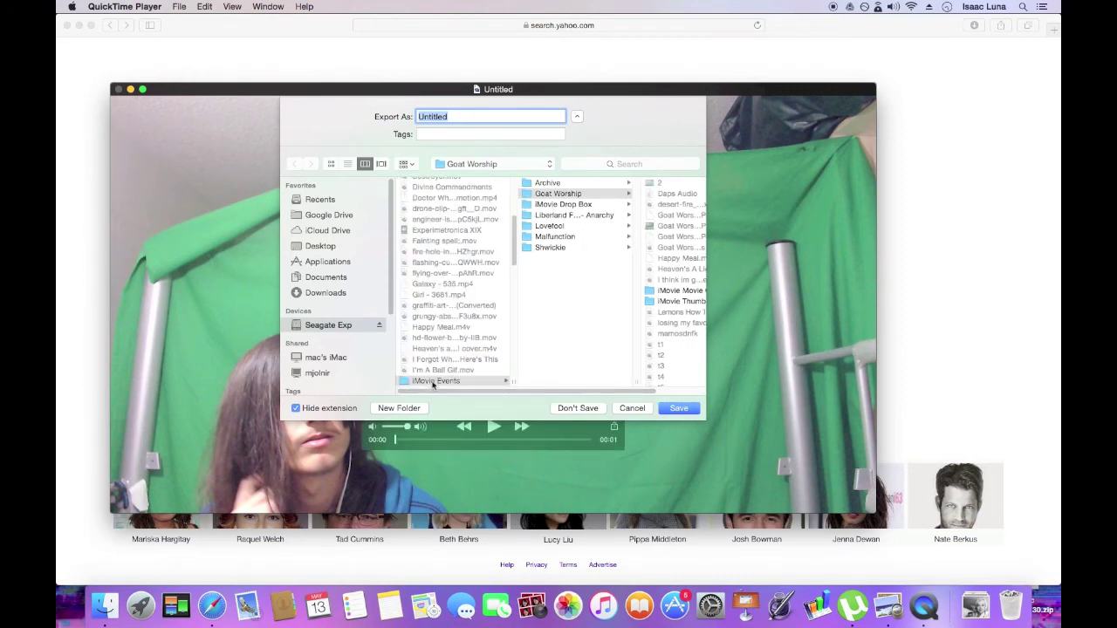
{"action": "left_click", "coordinate": [434, 382]}
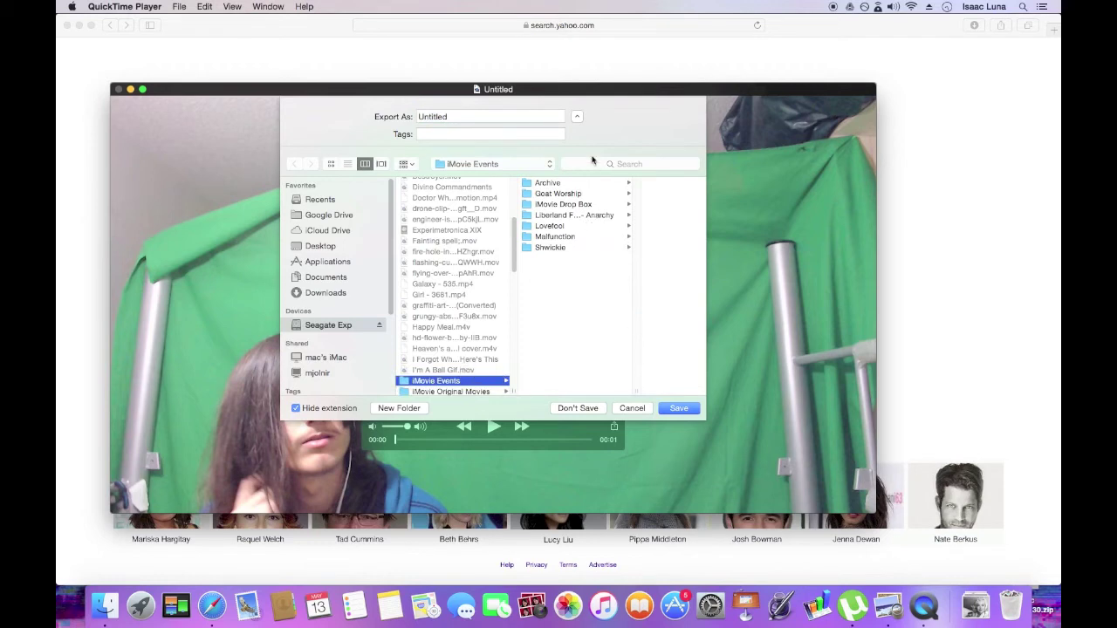
Look through the event folders inside iMovie Events and choose Goat Worship as the save location
{"action": "left_click", "coordinate": [581, 183]}
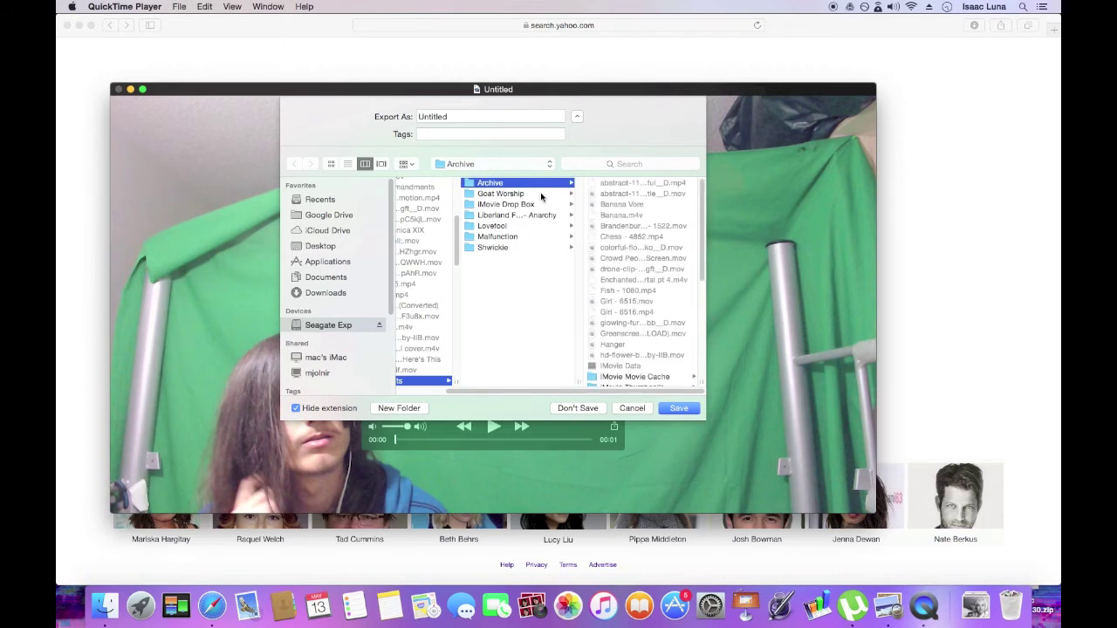
{"action": "left_click", "coordinate": [541, 194]}
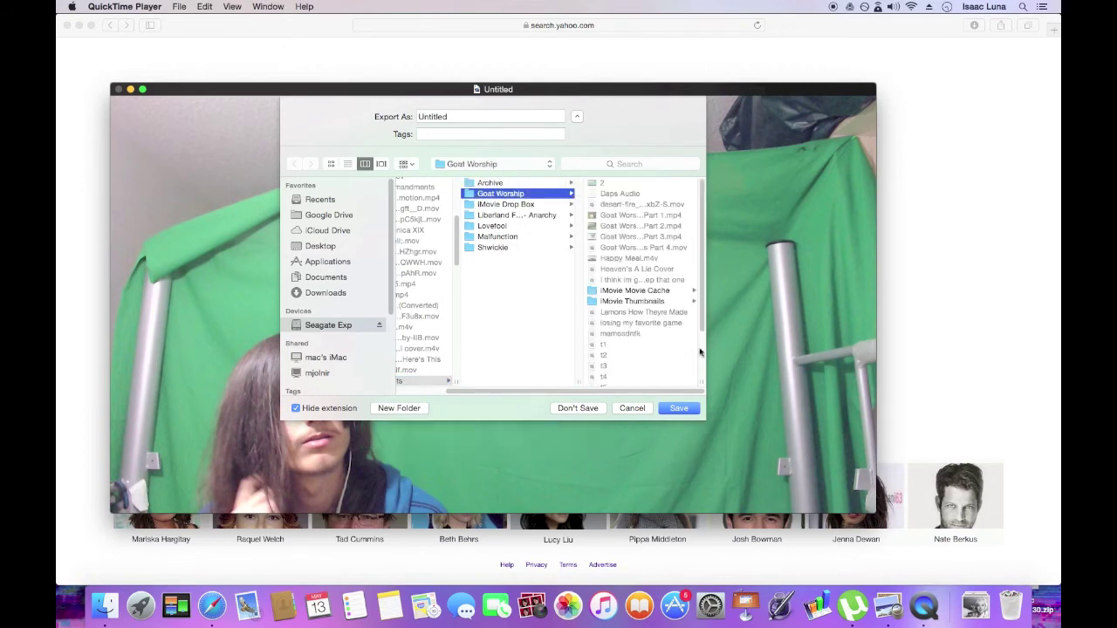
{"action": "left_click", "coordinate": [490, 206]}
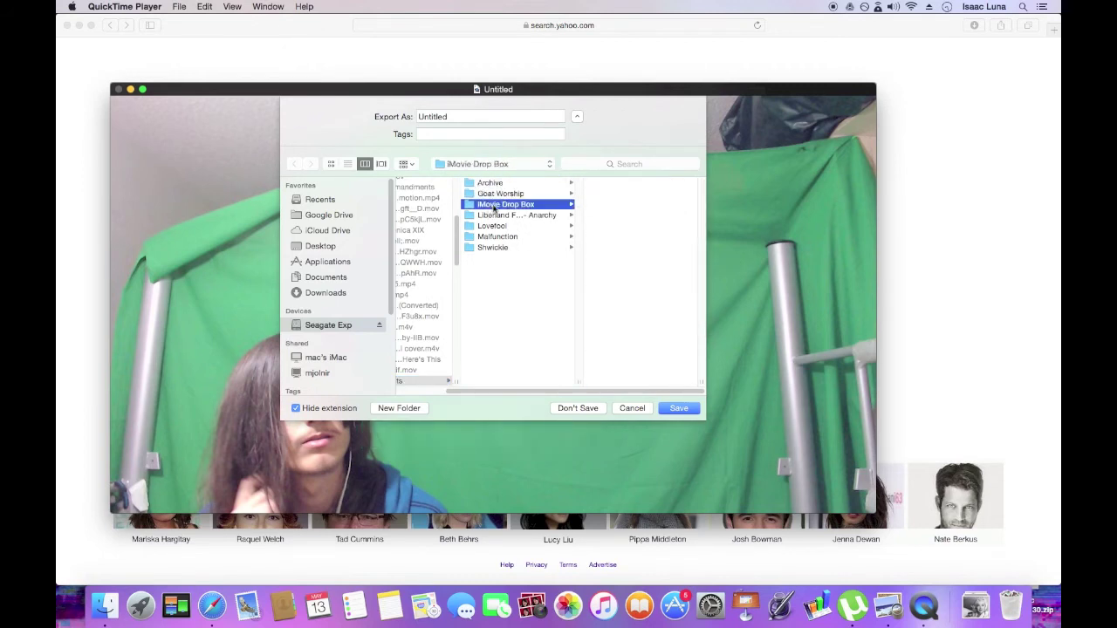
{"action": "left_click", "coordinate": [502, 215]}
{"action": "key", "text": "Down"}
{"action": "key", "text": "Down"}
{"action": "key", "text": "Down"}
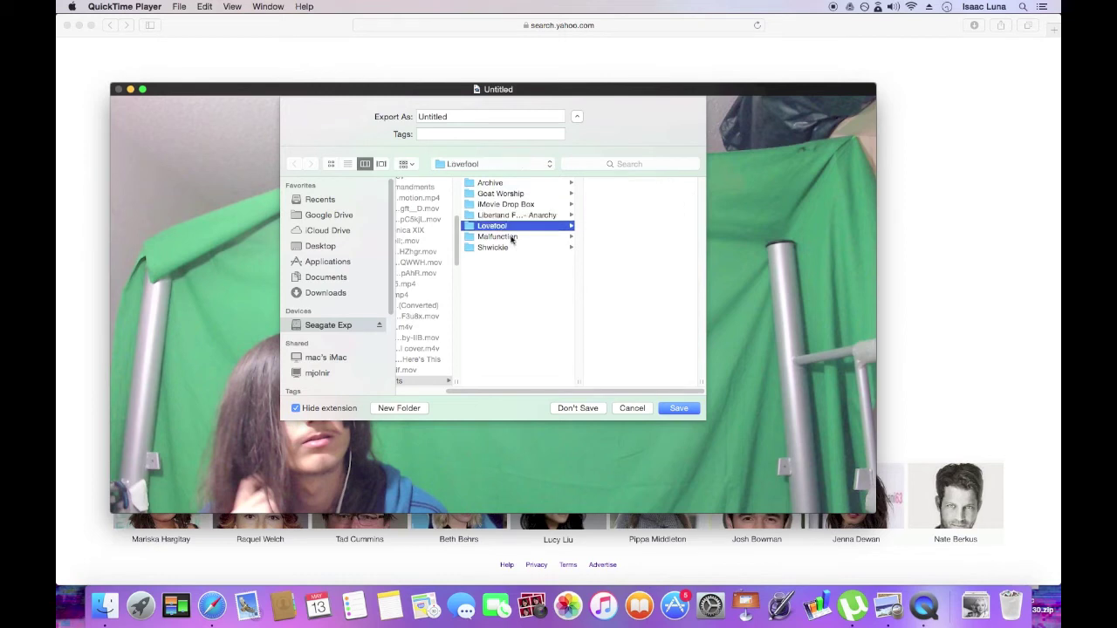
{"action": "left_click", "coordinate": [503, 196]}
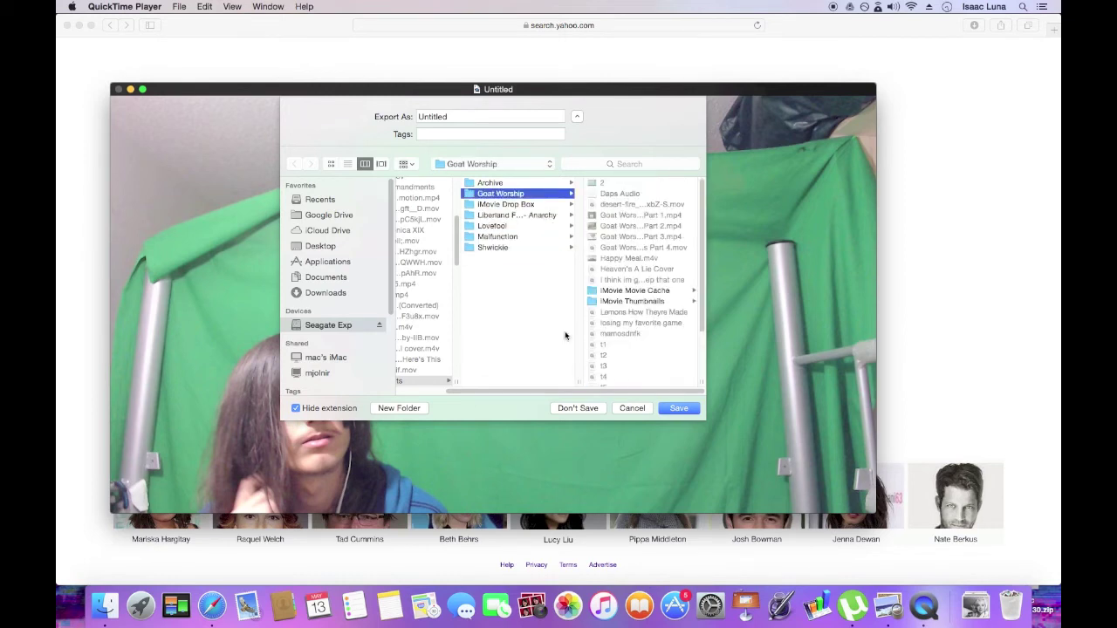
Name the recording 5 and save it in the Goat Worship folder
{"action": "left_click", "coordinate": [674, 419]}
{"action": "left_click", "coordinate": [468, 170]}
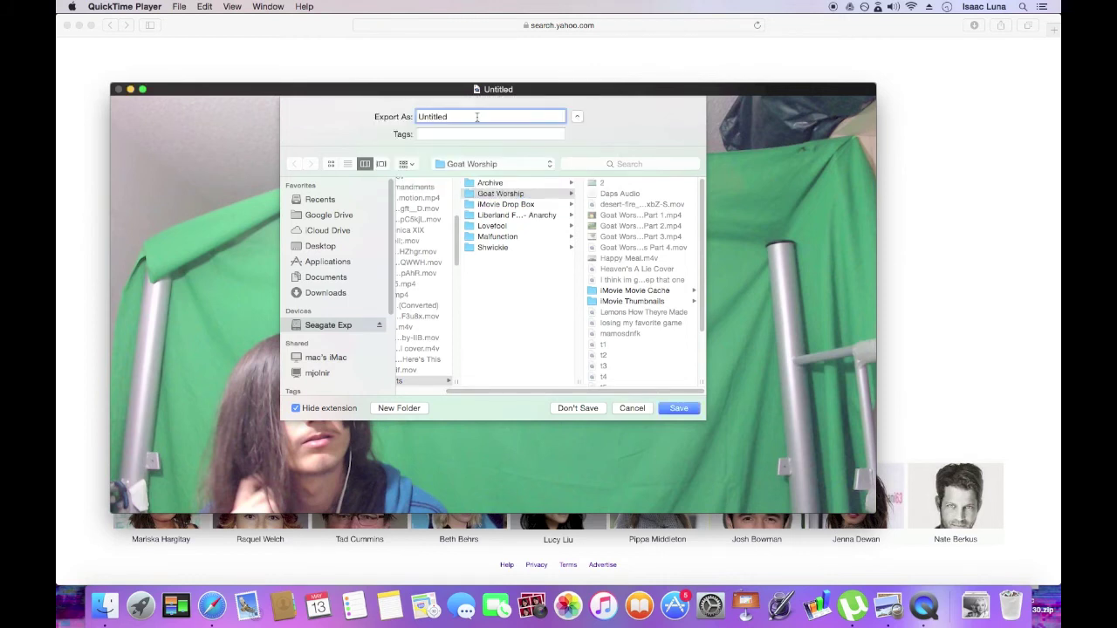
{"action": "type", "text": "5"}
{"action": "left_click", "coordinate": [680, 408]}
{"action": "key", "text": "super+w"}
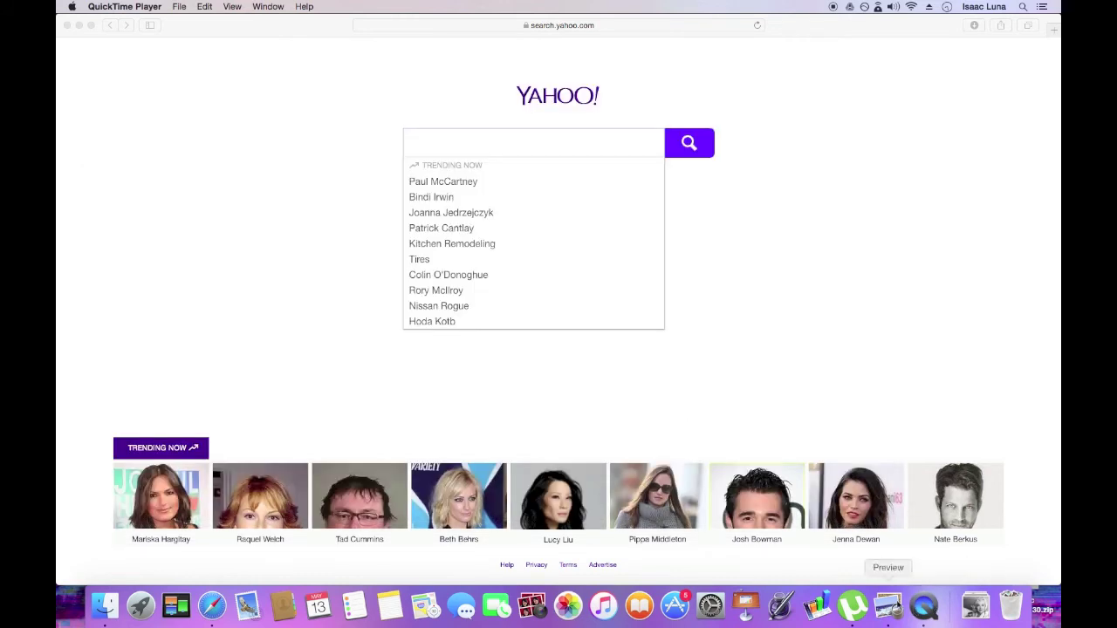
Switch to iMovie by launching it again through a system-wide search
{"action": "key", "text": "super+space"}
{"action": "type", "text": "imovie"}
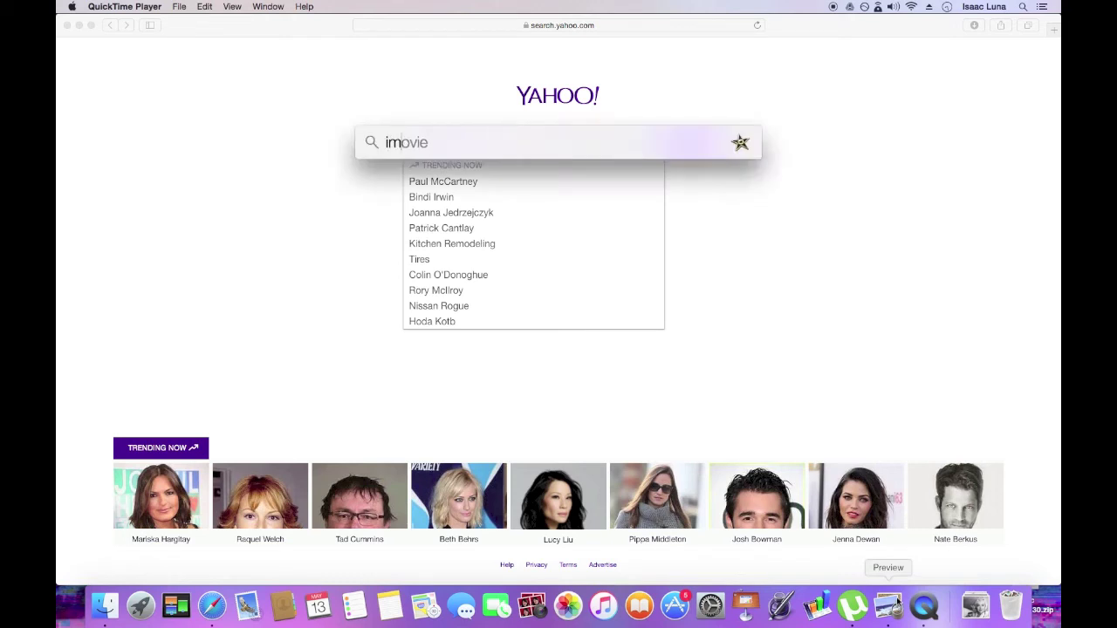
{"action": "key", "text": "Return"}
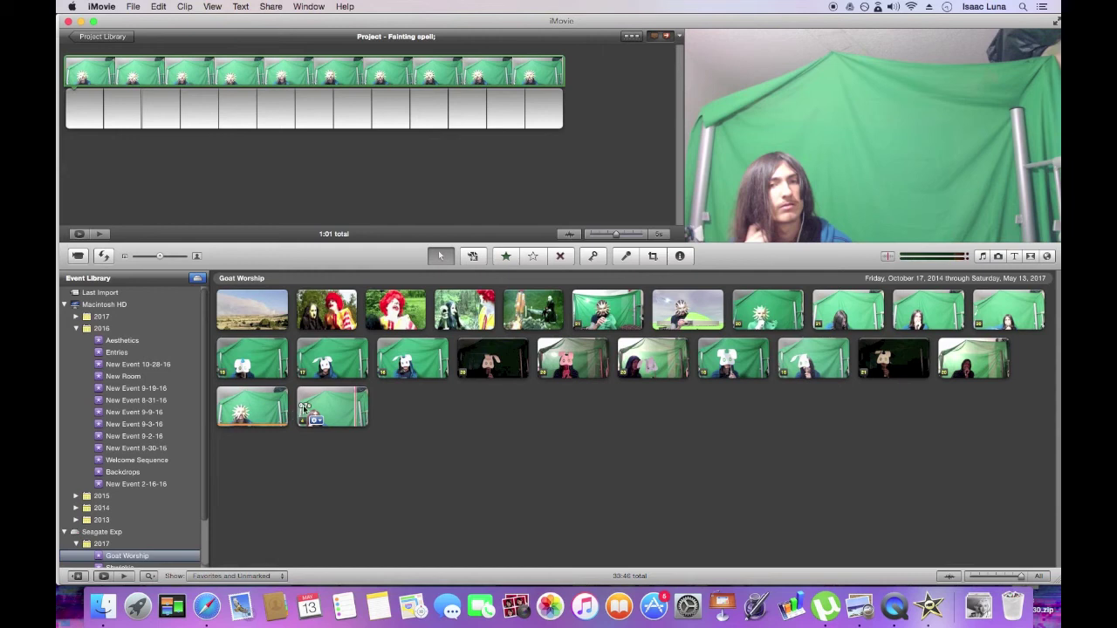
Add the newly recorded clip from the Goat Worship event to the end of the Fainting spell; project
{"action": "double_click", "coordinate": [312, 409]}
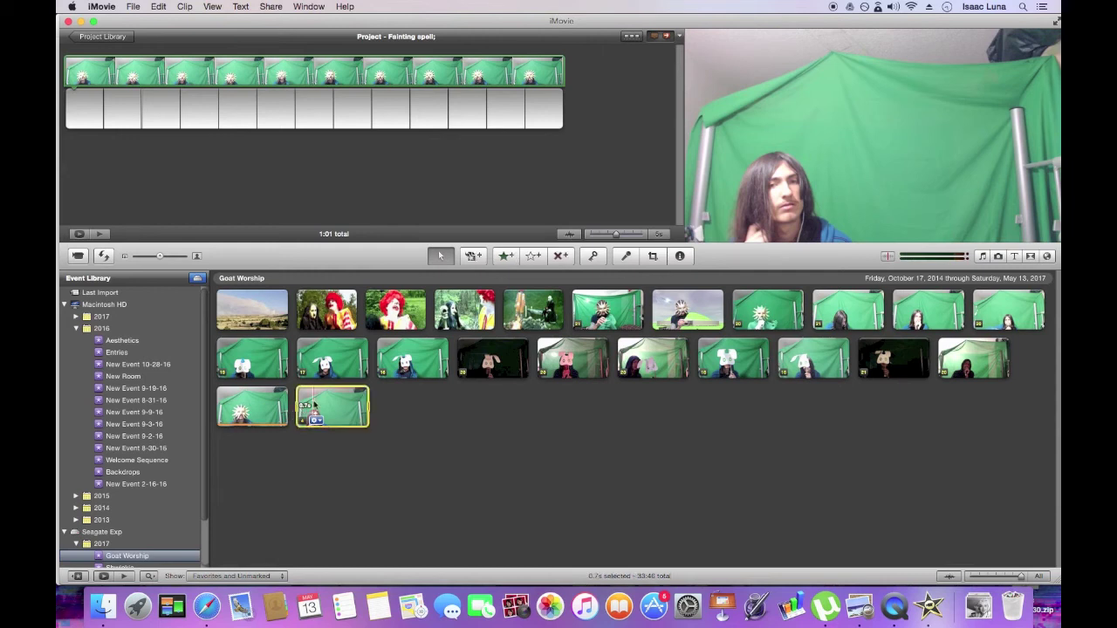
{"action": "left_click", "coordinate": [840, 374]}
{"action": "left_click", "coordinate": [471, 254]}
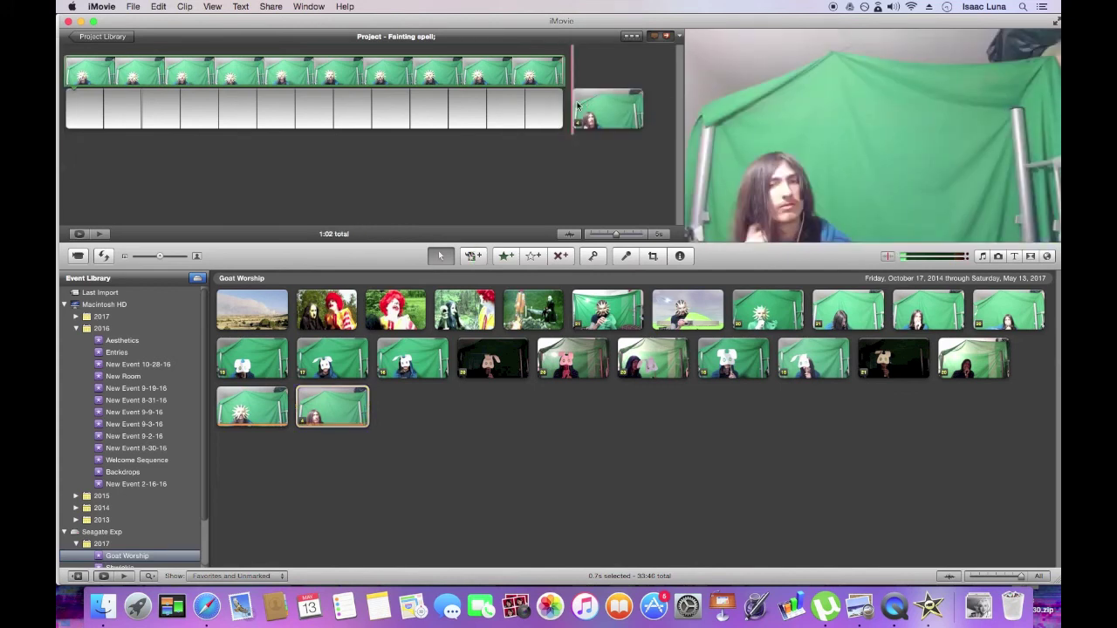
{"action": "mouse_move", "coordinate": [578, 106]}
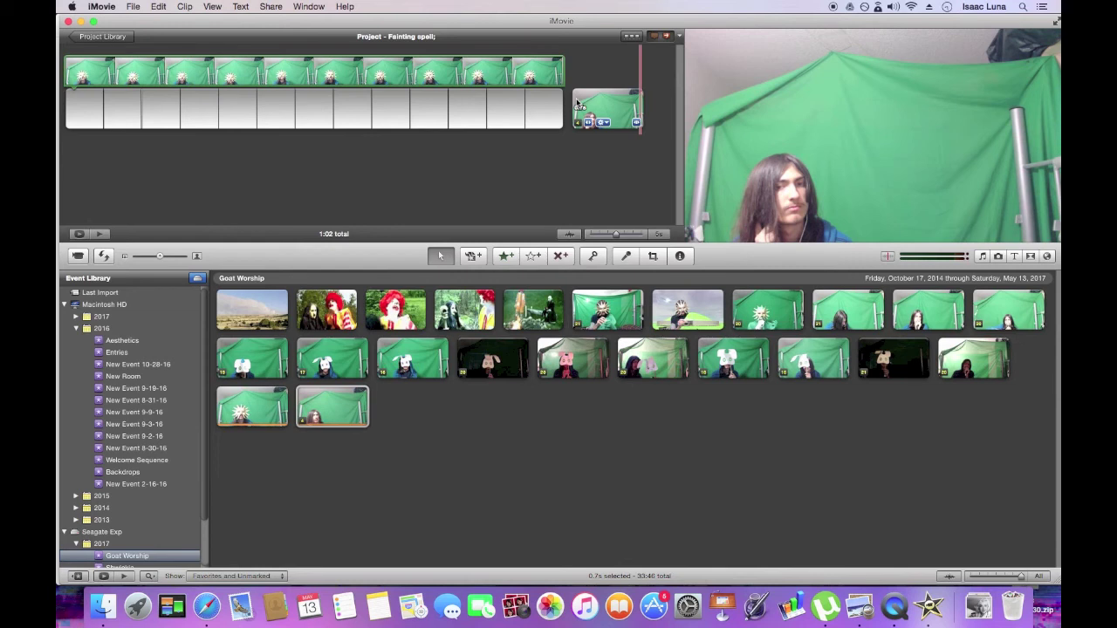
{"action": "mouse_move", "coordinate": [305, 406]}
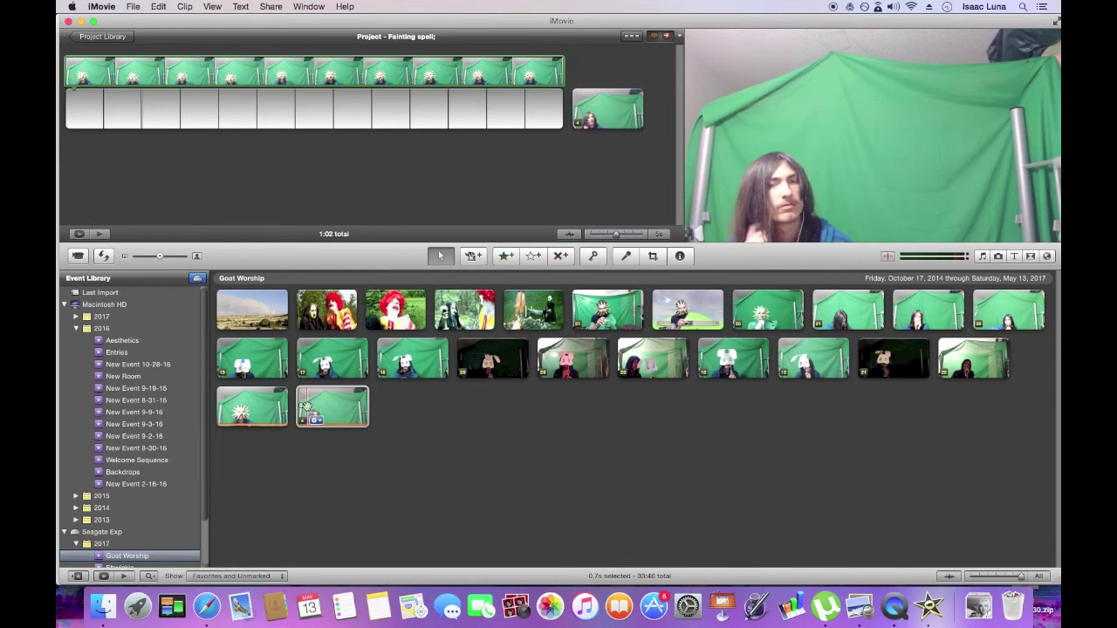